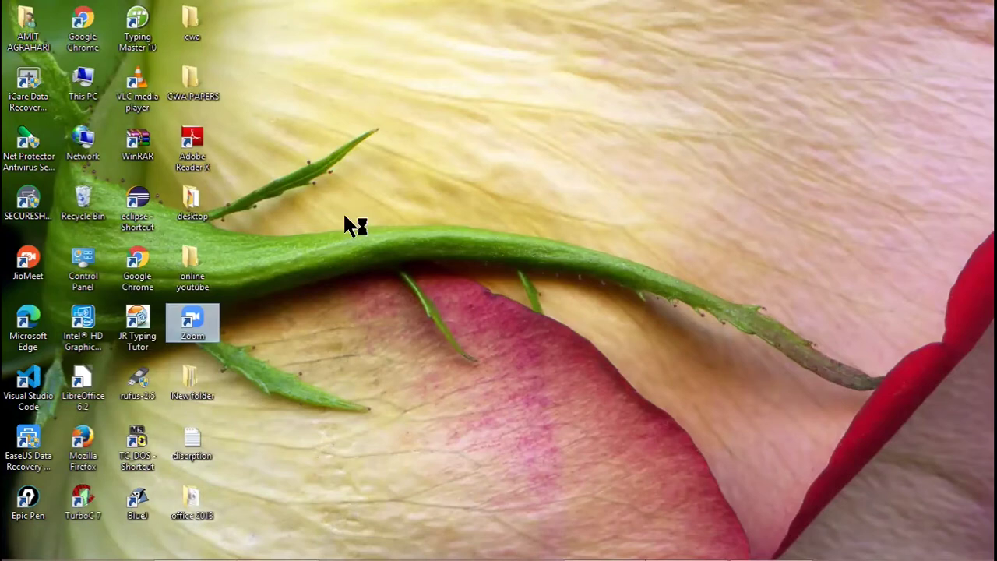
- Search for Word 2013 and launch it, decline the default-program prompt, and create a blank document
{"action": "key", "text": "super"}
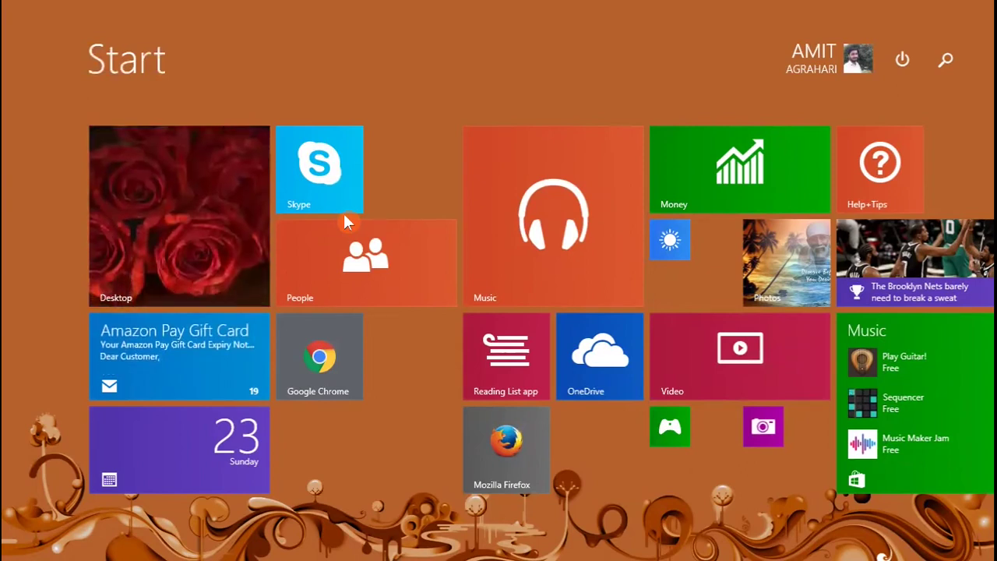
{"action": "key", "text": "super+s"}
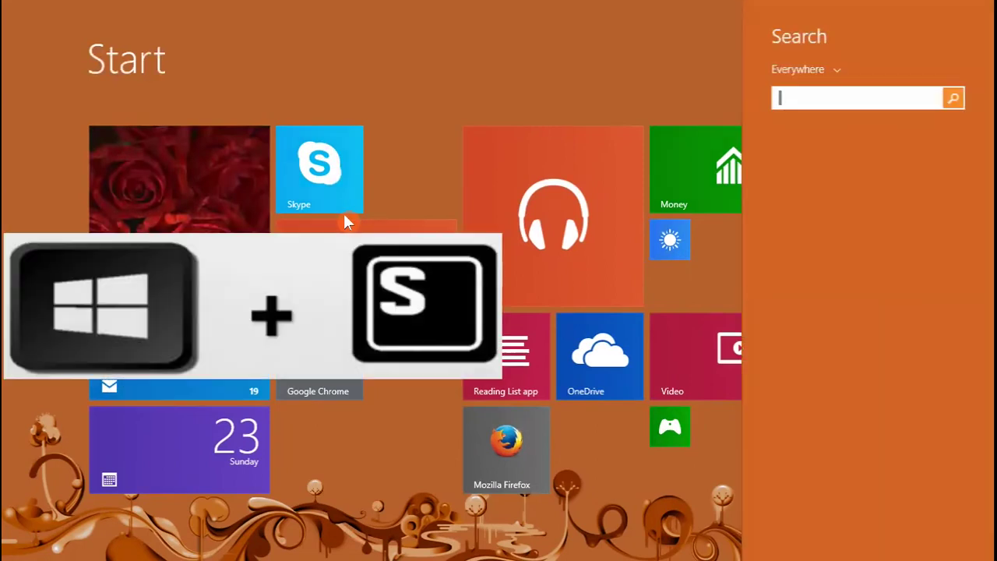
{"action": "type", "text": "wor"}
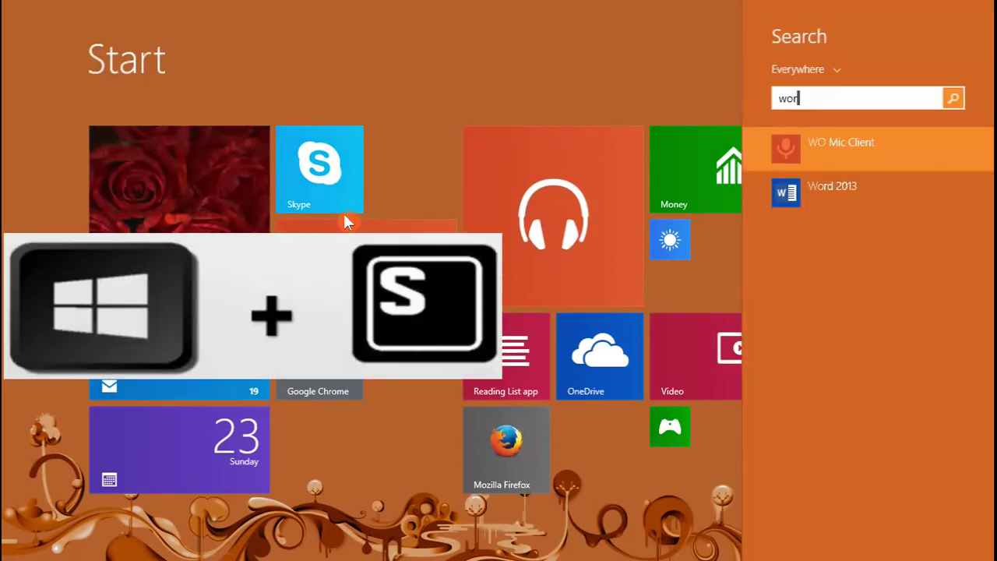
{"action": "type", "text": "d 2013"}
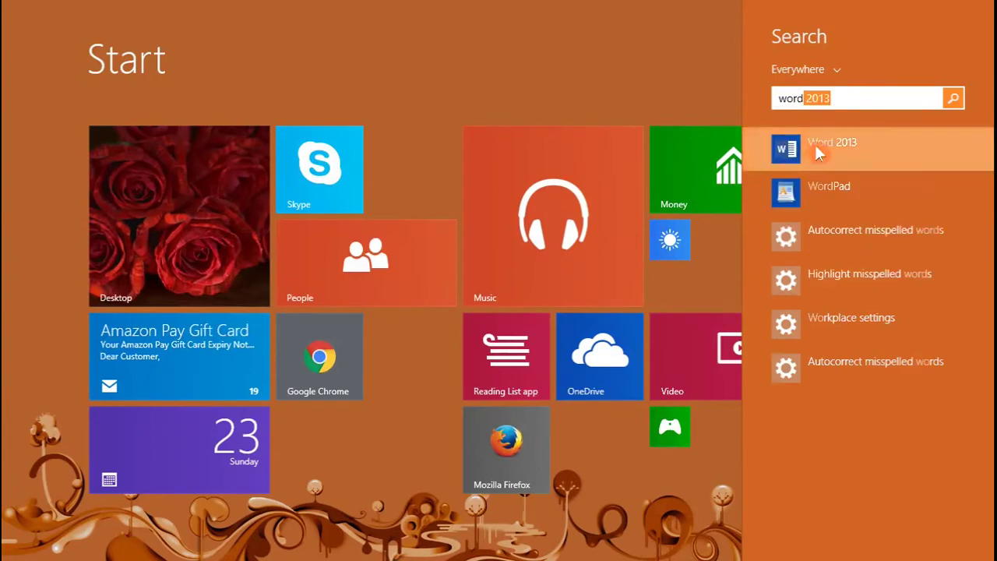
{"action": "left_click", "coordinate": [815, 146]}
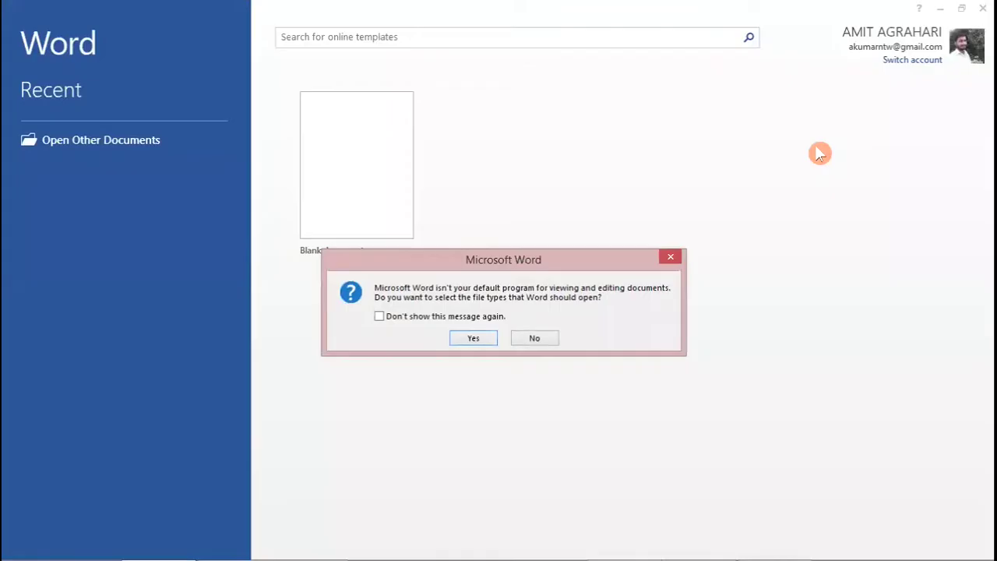
{"action": "left_click", "coordinate": [535, 340]}
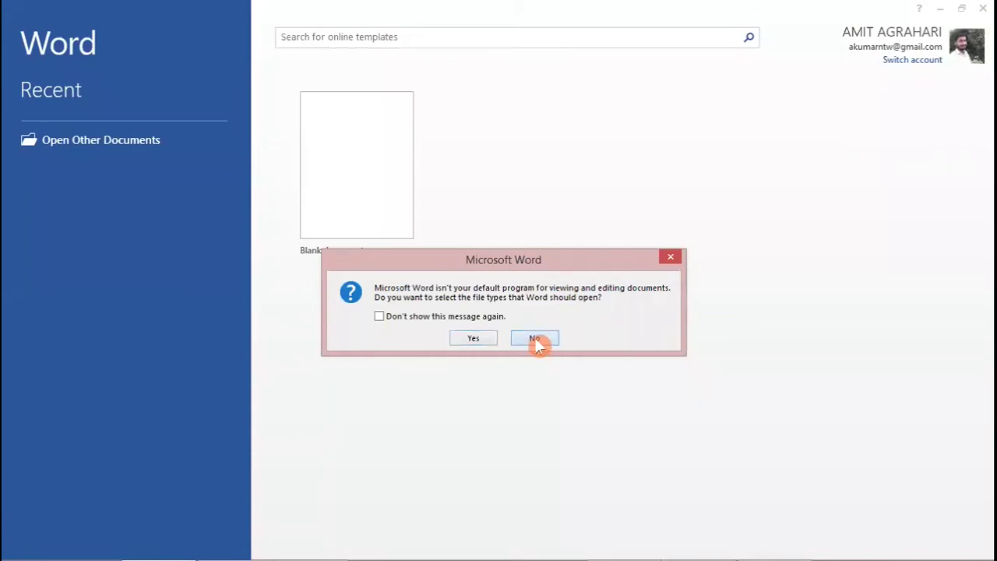
{"action": "left_click", "coordinate": [376, 184]}
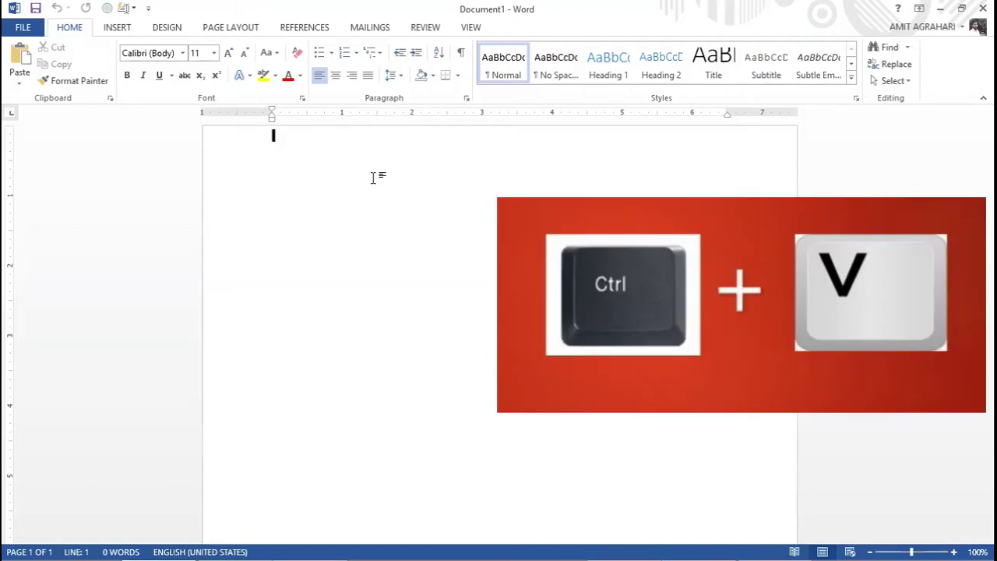
- Paste the copied desktop screenshot into the document and resize it to about 5.6 inches wide and 2.3 inches tall
{"action": "key", "text": "ctrl+v"}
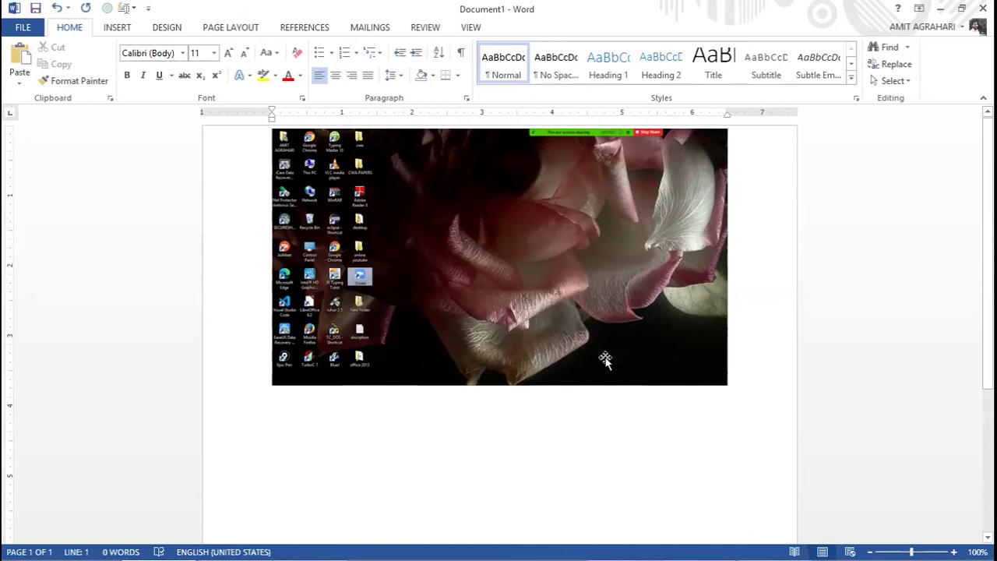
{"action": "left_click", "coordinate": [535, 284]}
{"action": "left_click_drag", "start_coordinate": [727, 385], "coordinate": [524, 291]}
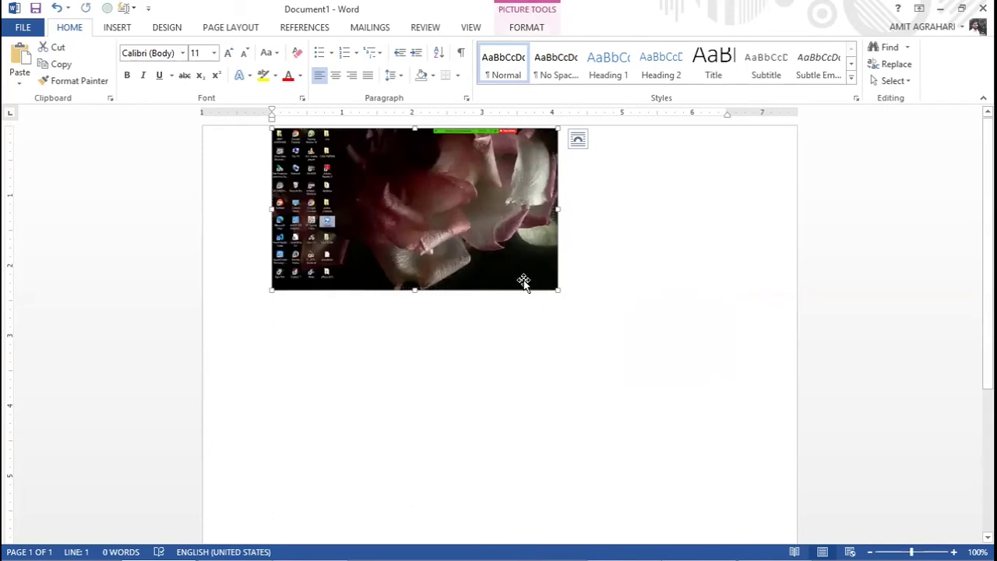
{"action": "left_click_drag", "start_coordinate": [556, 209], "coordinate": [665, 218]}
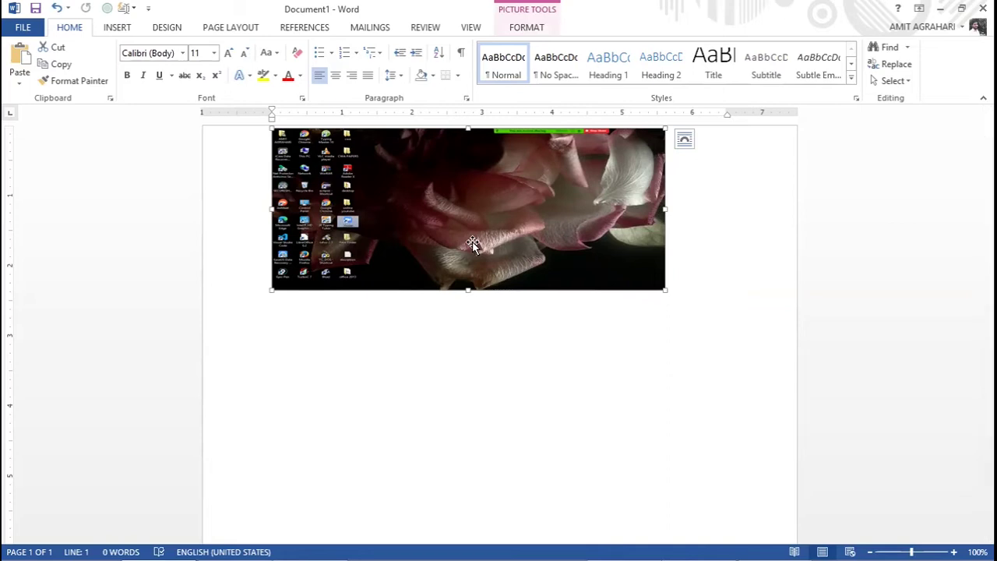
- Save the document to the Desktop folder on the computer as a Word Document named abcd
{"action": "left_click", "coordinate": [10, 33]}
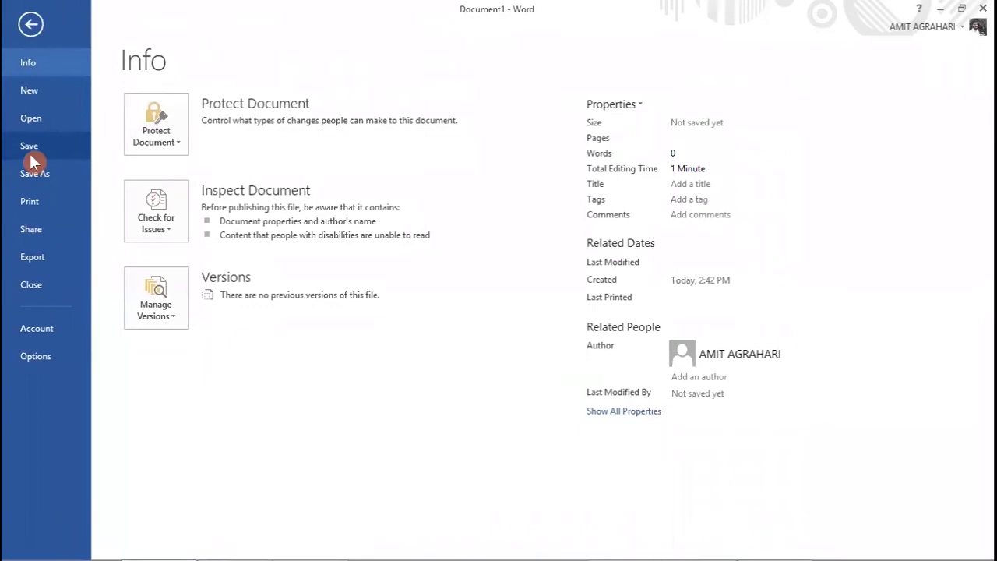
{"action": "left_click", "coordinate": [31, 156]}
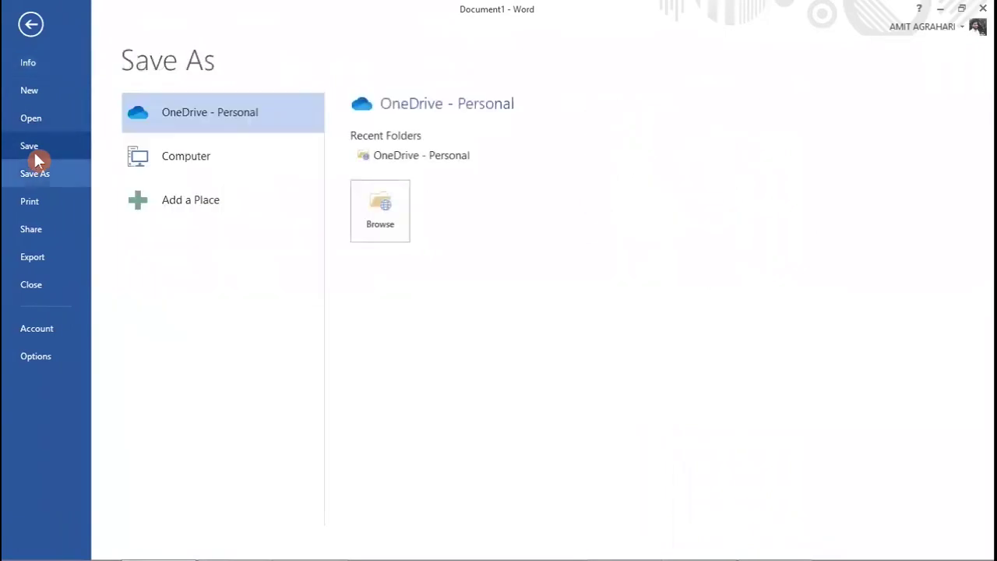
{"action": "left_click", "coordinate": [186, 155]}
{"action": "left_click", "coordinate": [409, 187]}
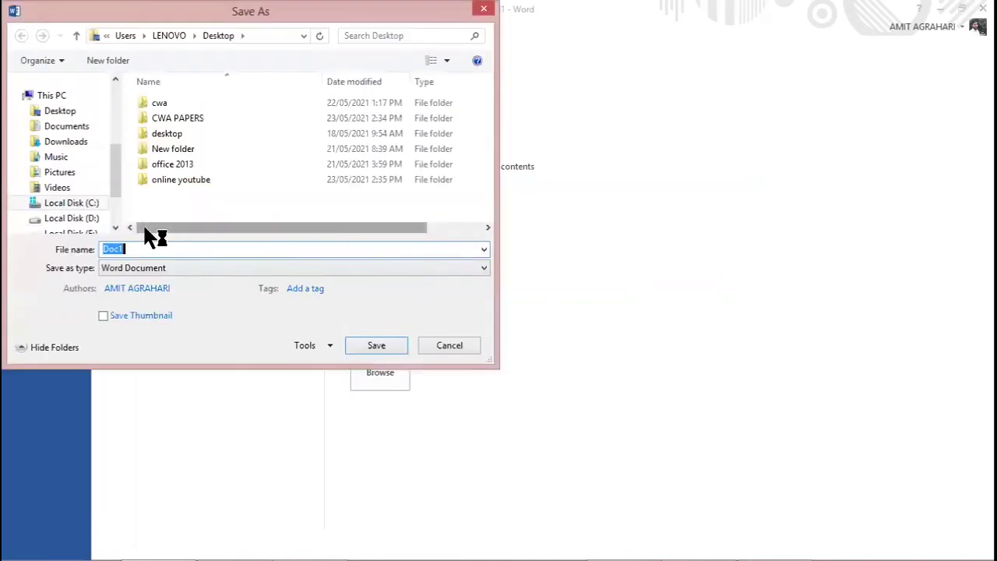
{"action": "type", "text": "abcd"}
{"action": "left_click", "coordinate": [373, 347]}
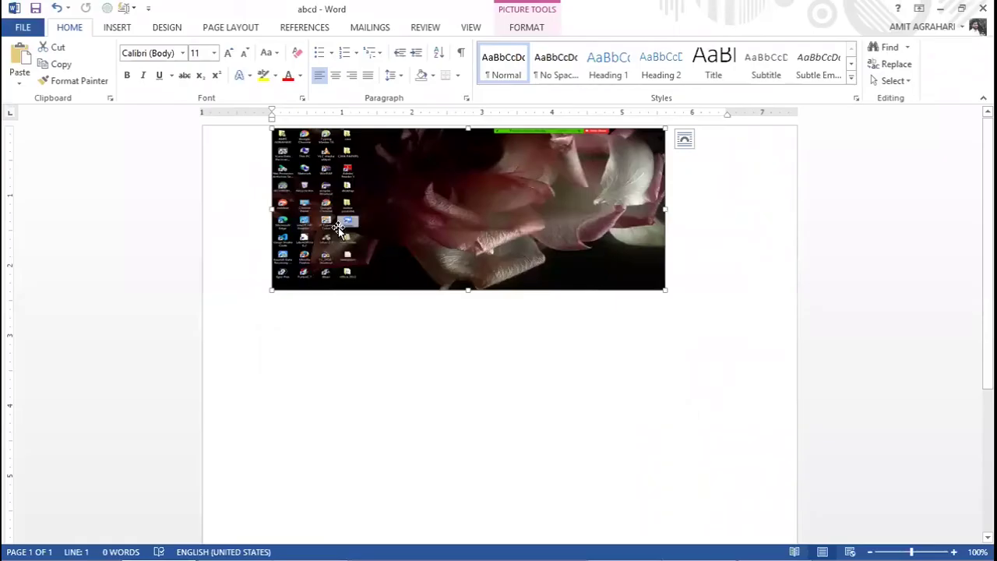
{"action": "left_click", "coordinate": [398, 294]}
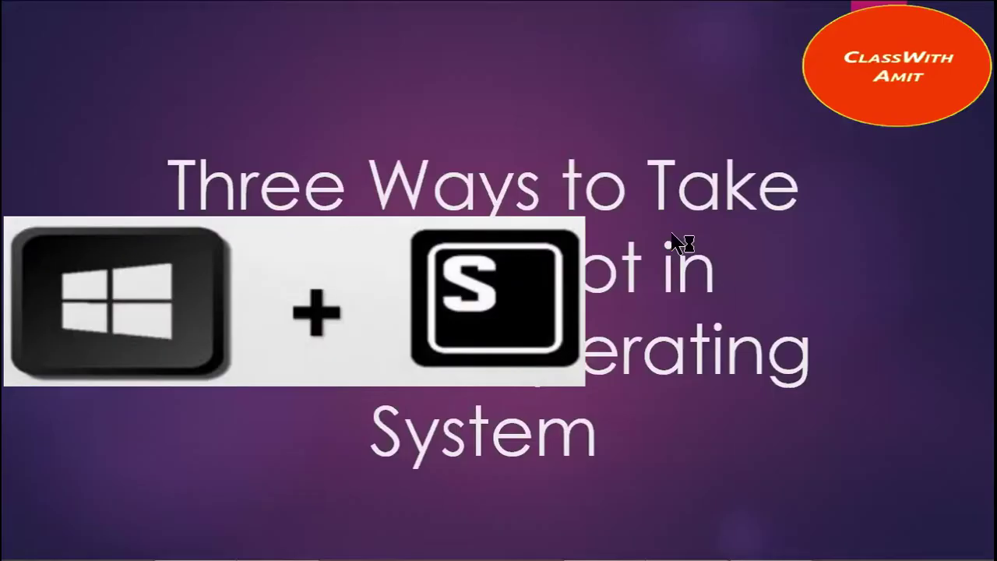
- Search for Snipping Tool from the slide show, launch it and bring its window forward
{"action": "key", "text": "super+s"}
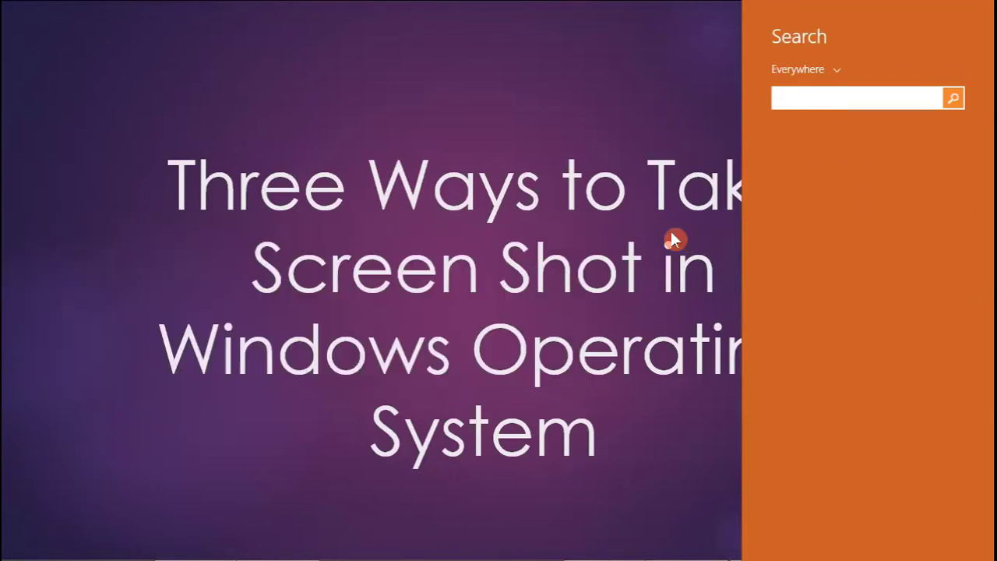
{"action": "type", "text": "snipping Tool"}
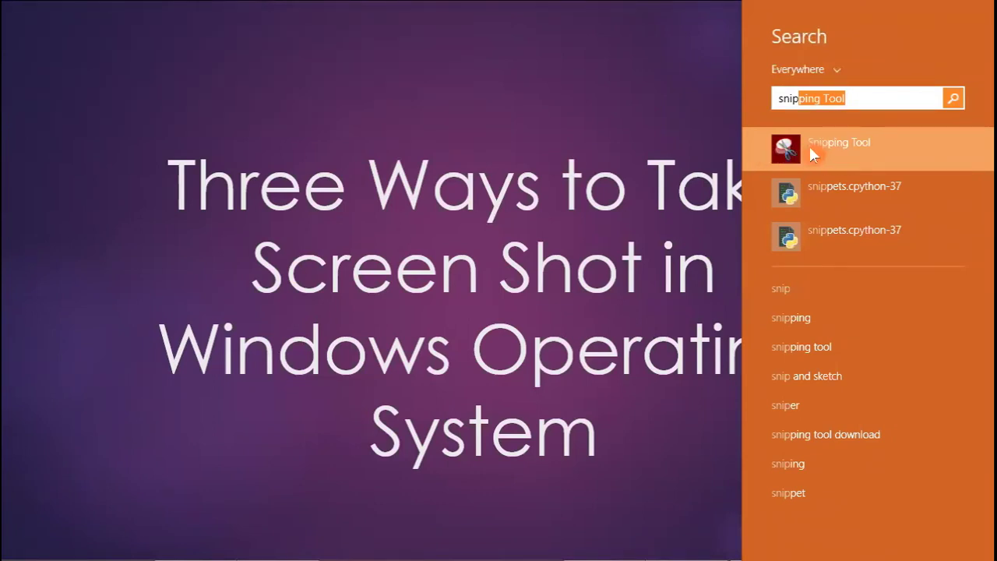
{"action": "left_click", "coordinate": [802, 152]}
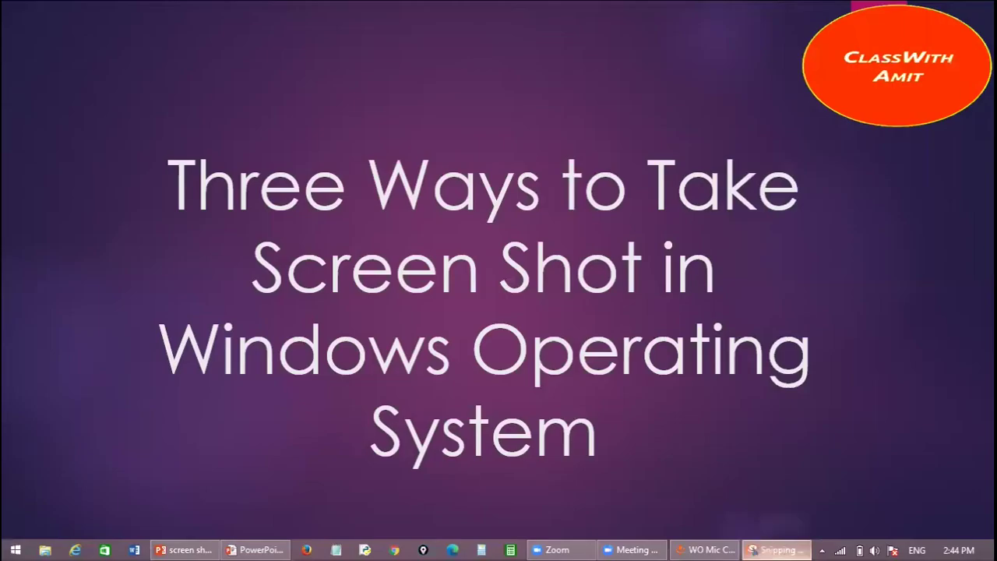
{"action": "left_click", "coordinate": [771, 550]}
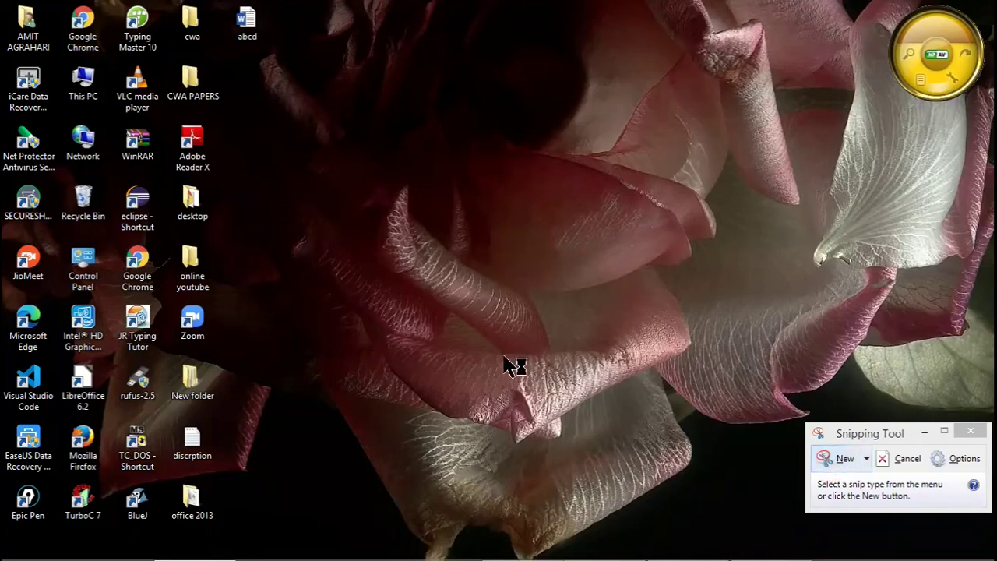
- Open the abcd document from the desktop and decline the default-program prompt
{"action": "double_click", "coordinate": [265, 31]}
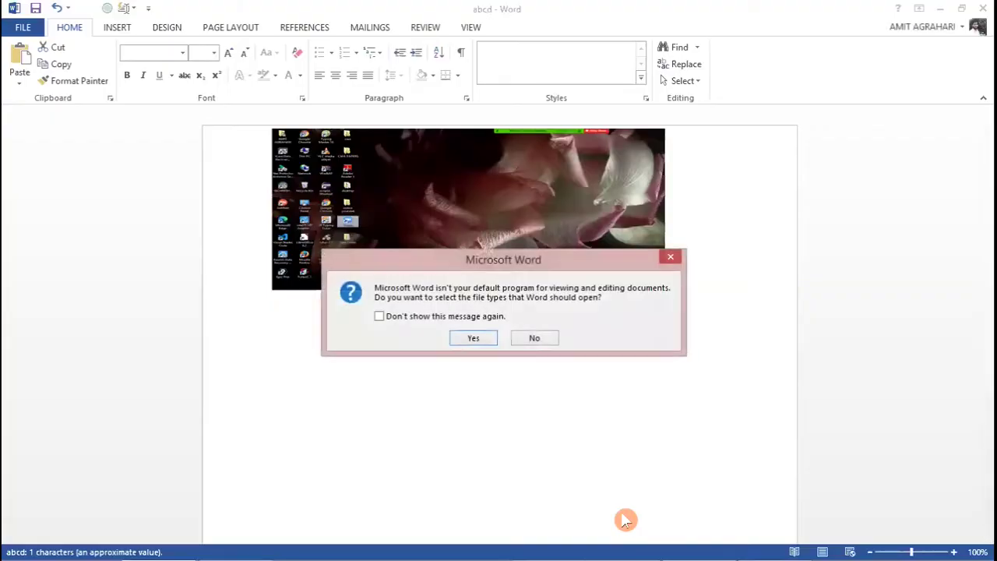
{"action": "left_click", "coordinate": [529, 338]}
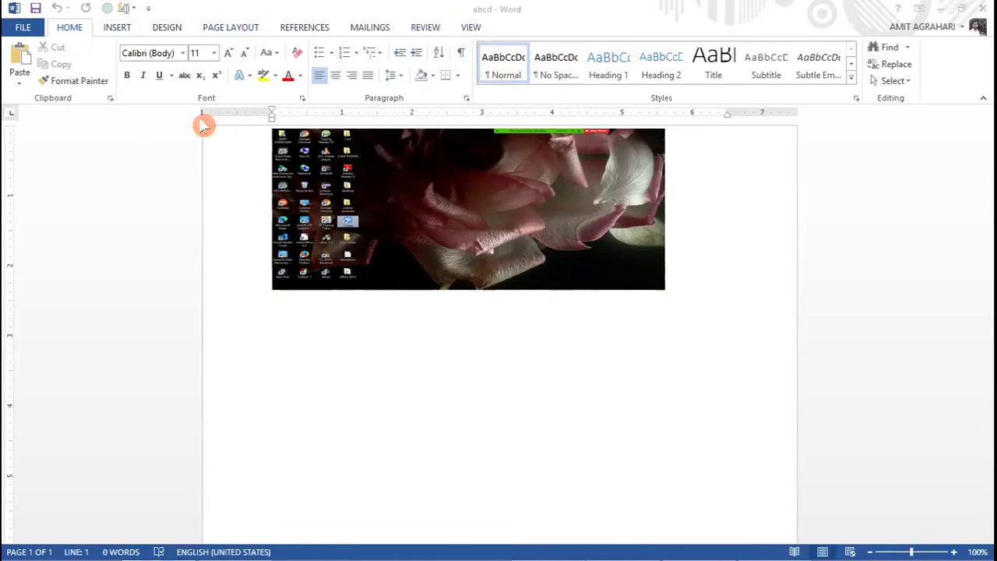
- Launch Snipping Tool over the open document and capture a rectangular snip of the ribbon from the Home tab through the Paragraph group
{"action": "key", "text": "super+q"}
{"action": "type", "text": "snipping Tool"}
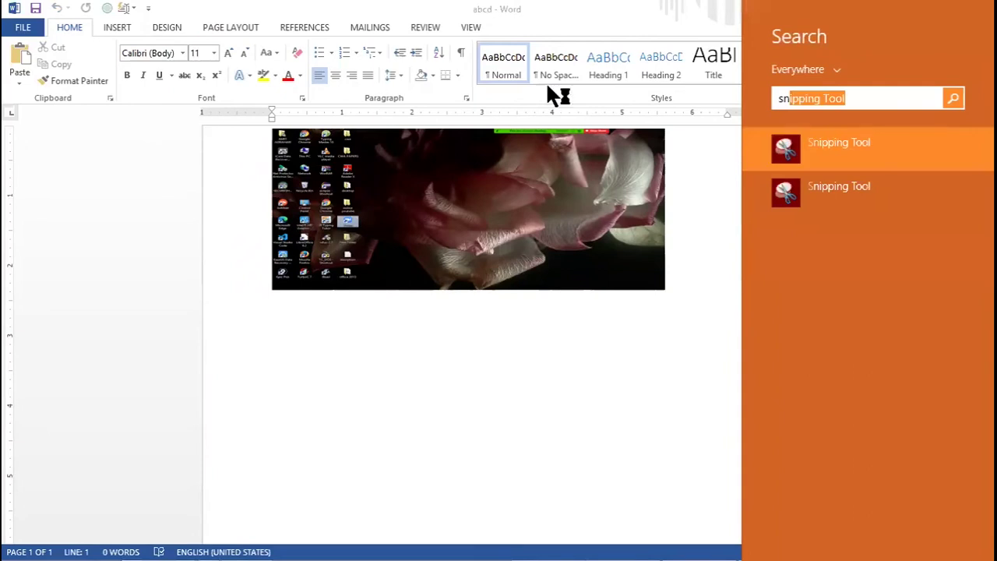
{"action": "left_click", "coordinate": [854, 160]}
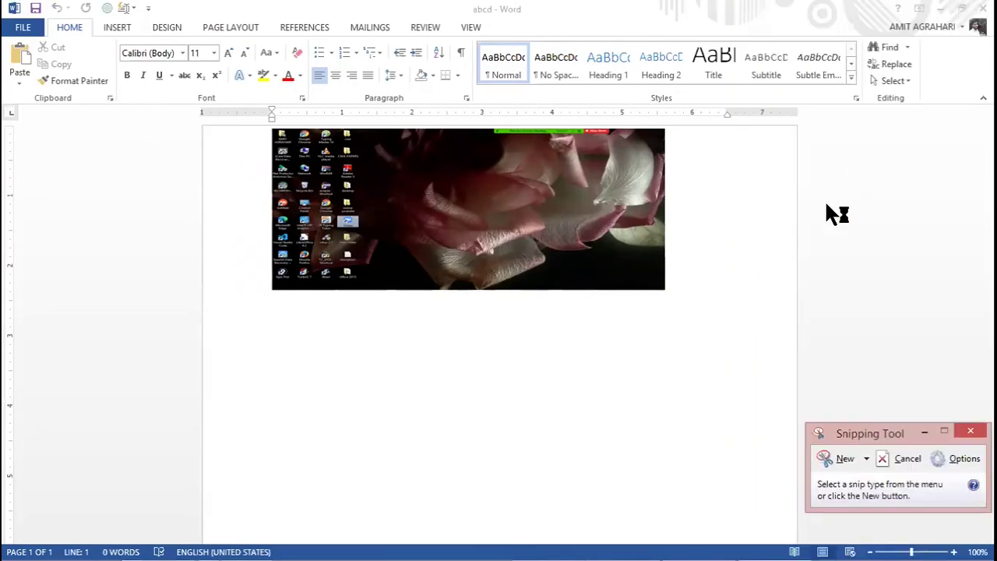
{"action": "left_click", "coordinate": [841, 462]}
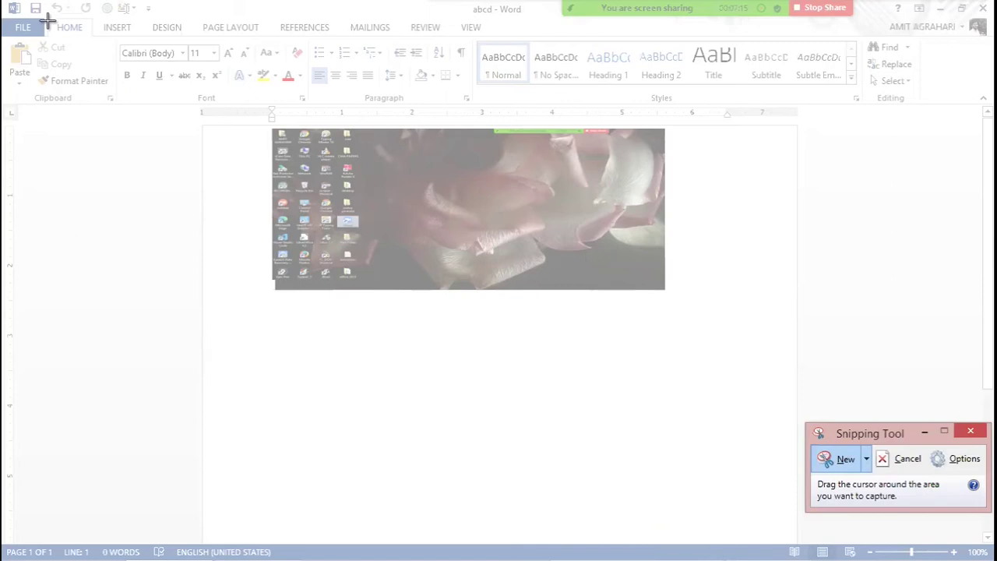
{"action": "left_click_drag", "start_coordinate": [47, 21], "coordinate": [486, 99]}
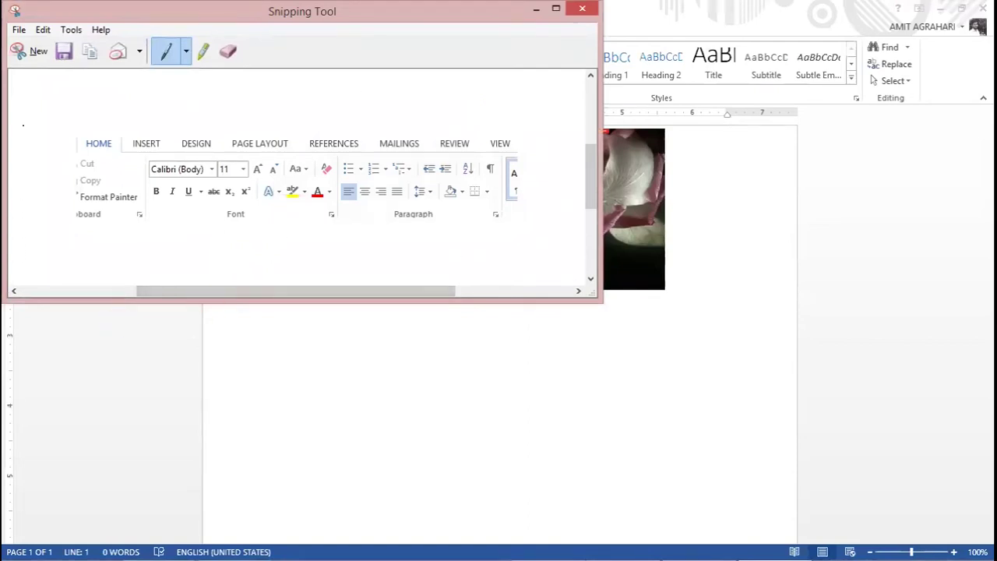
- Save the snip to the Desktop as a JPEG file named abbbbbc
{"action": "left_click", "coordinate": [18, 30]}
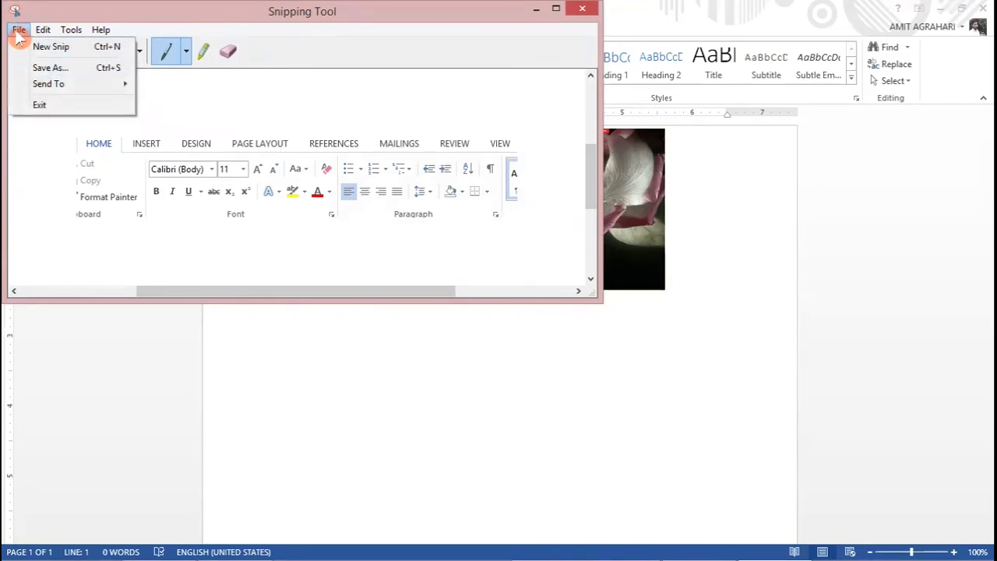
{"action": "left_click", "coordinate": [56, 70]}
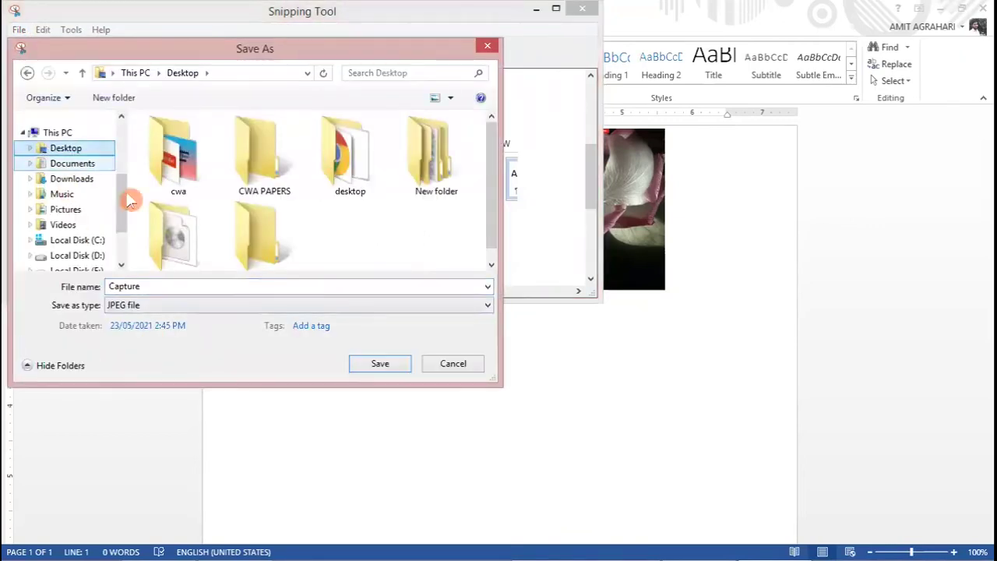
{"action": "double_click", "coordinate": [165, 285]}
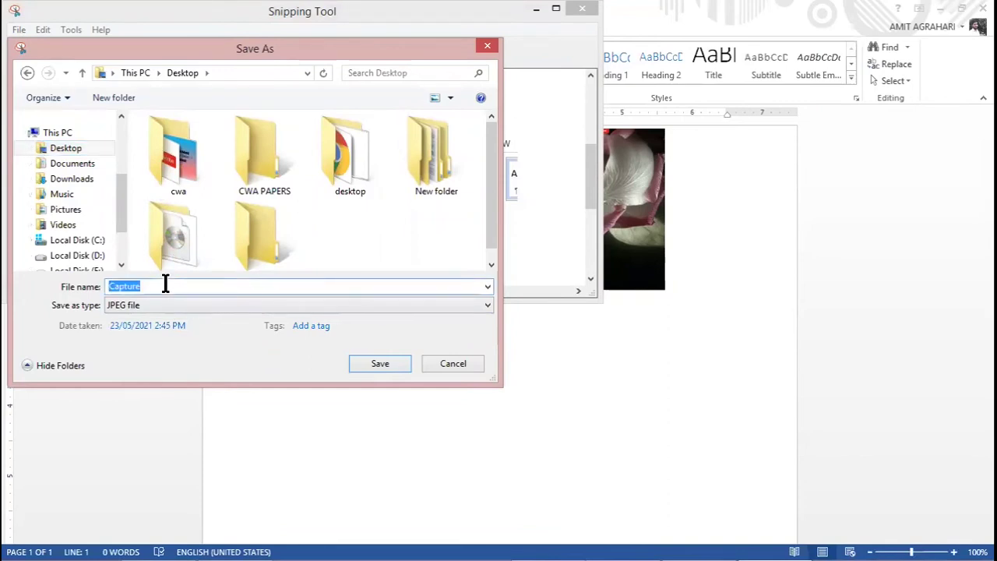
{"action": "type", "text": "a"}
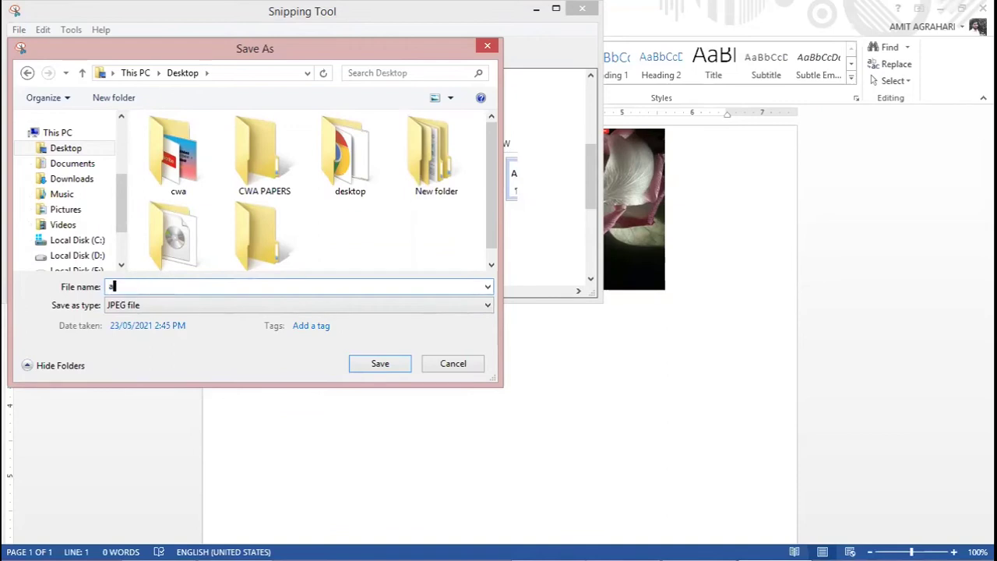
{"action": "type", "text": "bbbbbc"}
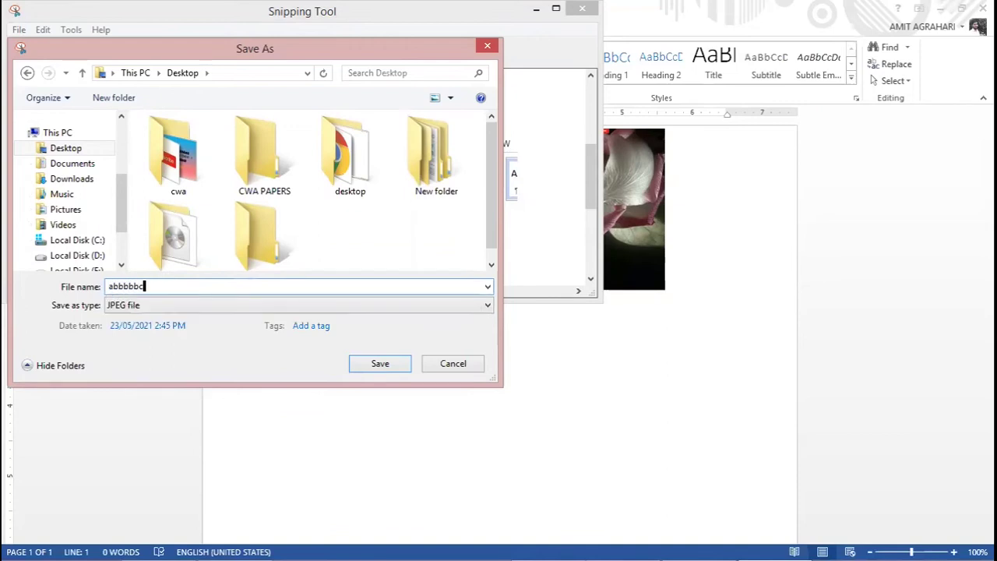
{"action": "left_click", "coordinate": [371, 364]}
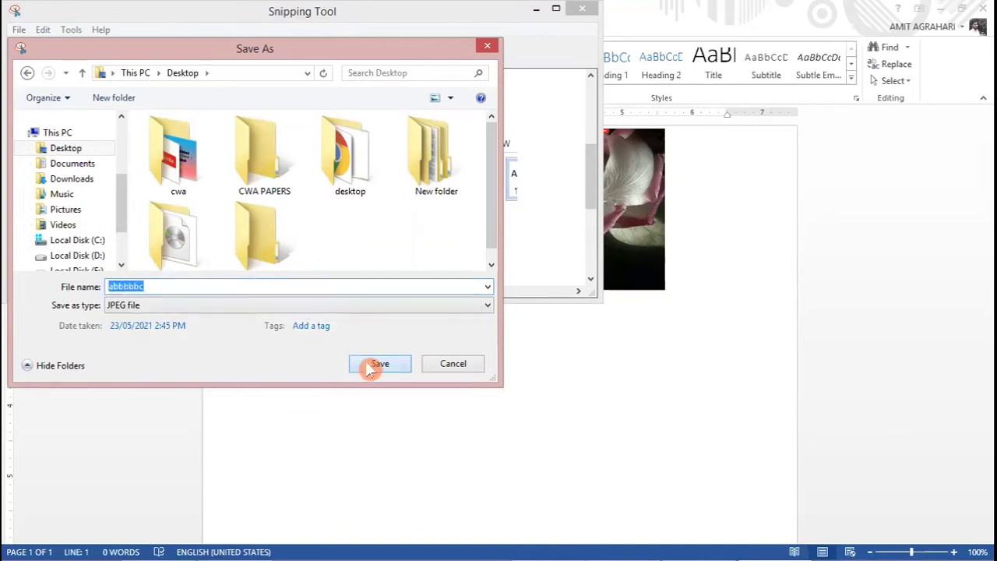
- Show the desktop, preview the saved abbbbbc image to check the captured ribbon area, and close the viewer
{"action": "key", "text": "super+d"}
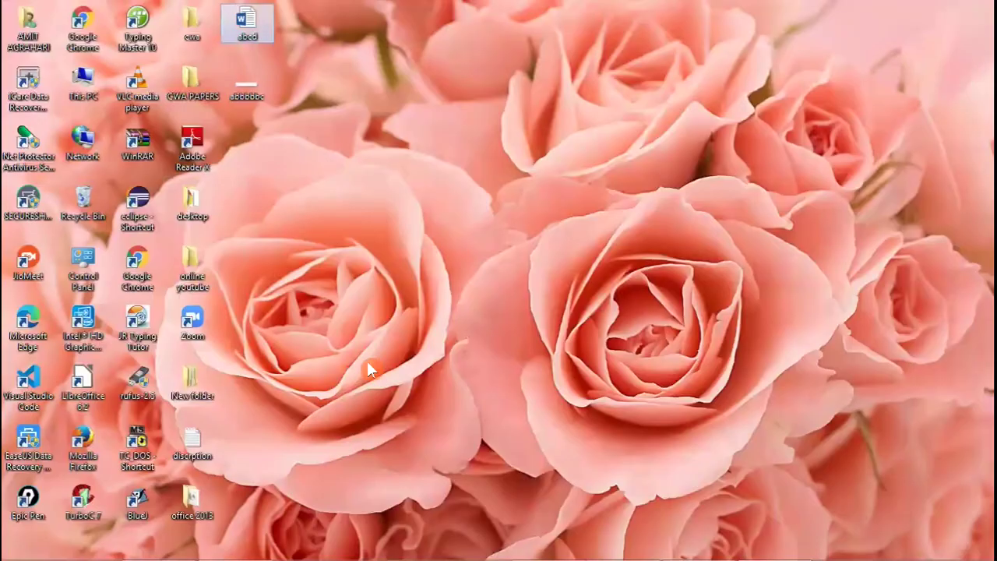
{"action": "left_click", "coordinate": [252, 95]}
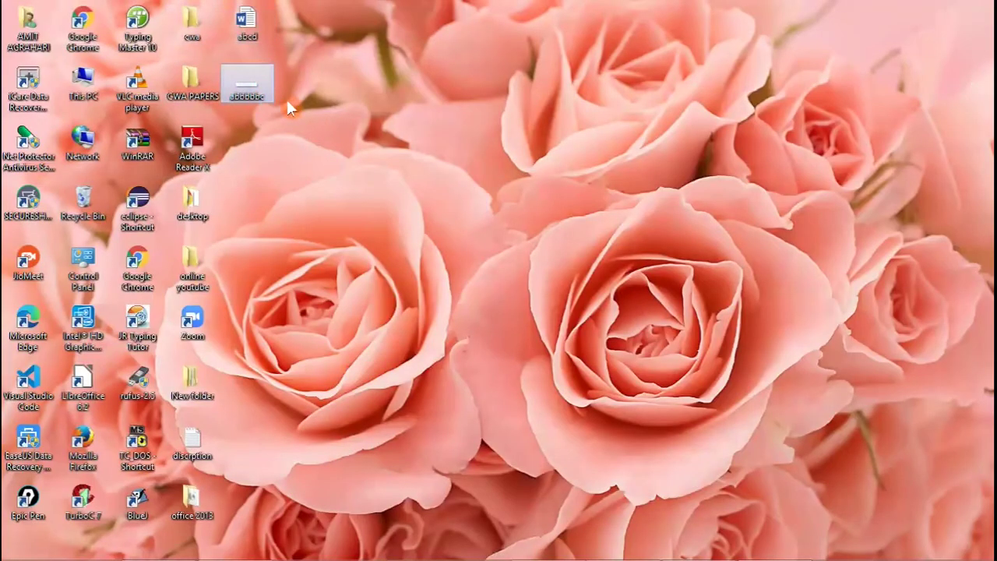
{"action": "right_click", "coordinate": [251, 92]}
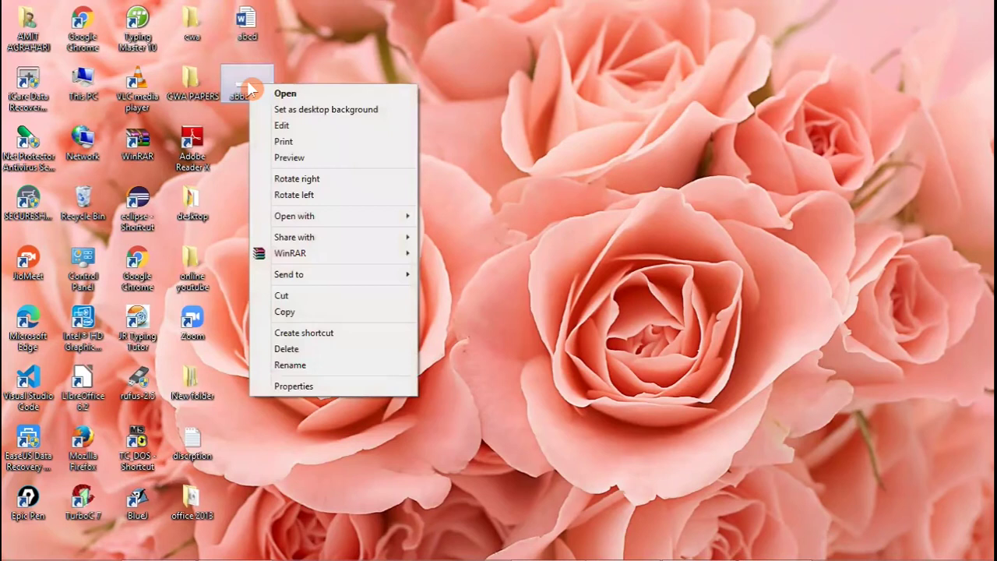
{"action": "left_click", "coordinate": [292, 158]}
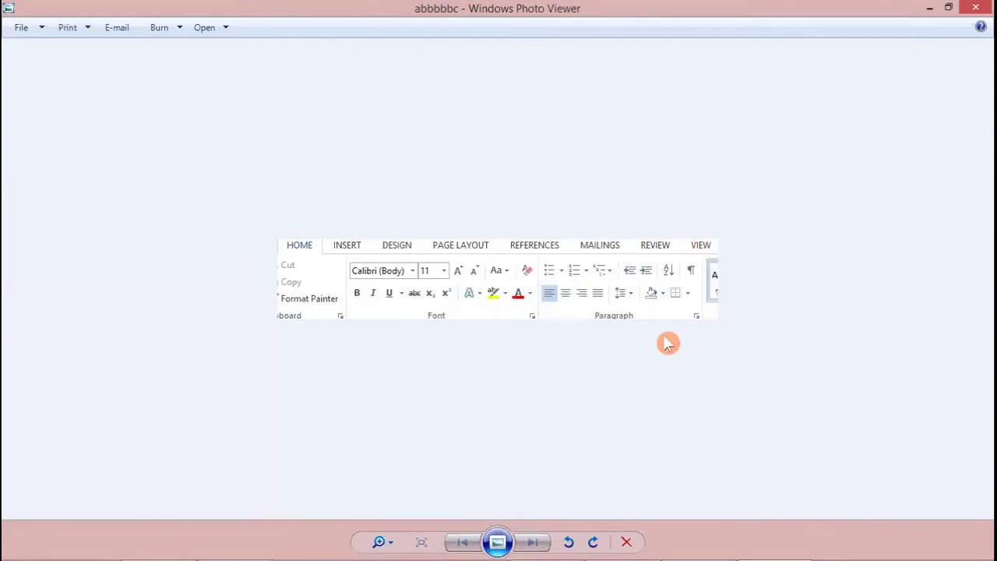
{"action": "key", "text": "alt+F4"}
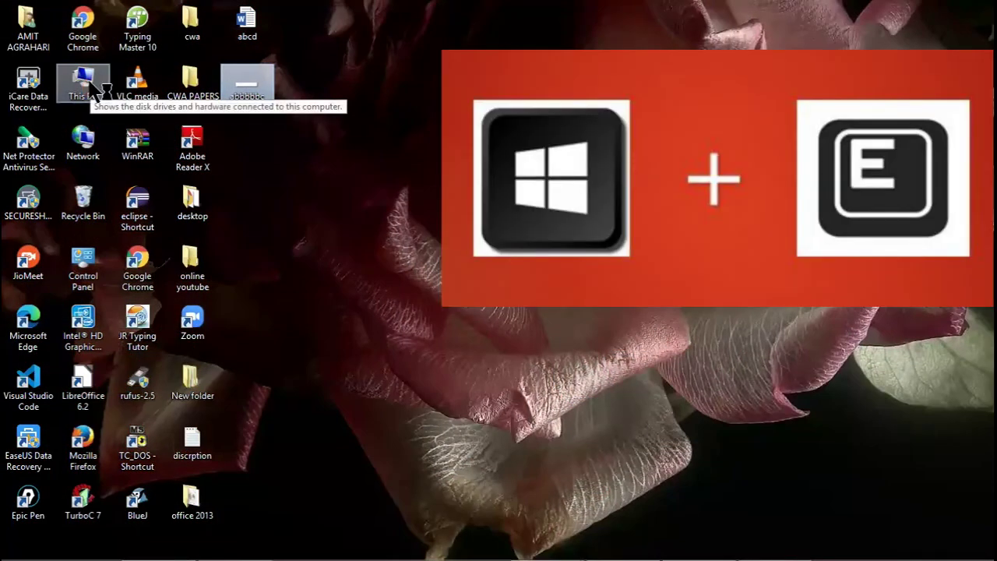
- Open a File Explorer window showing This PC
{"action": "key", "text": "super+e"}
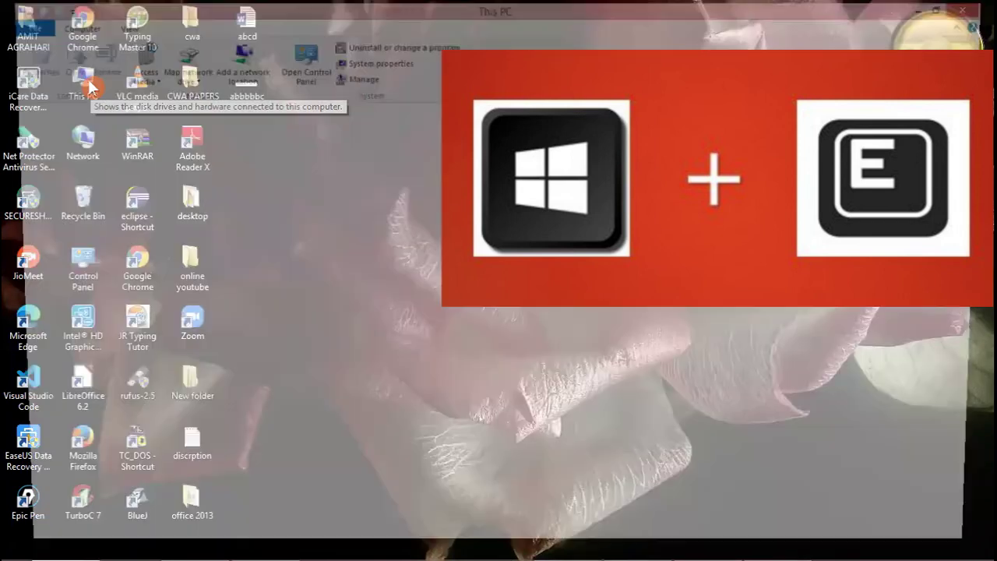